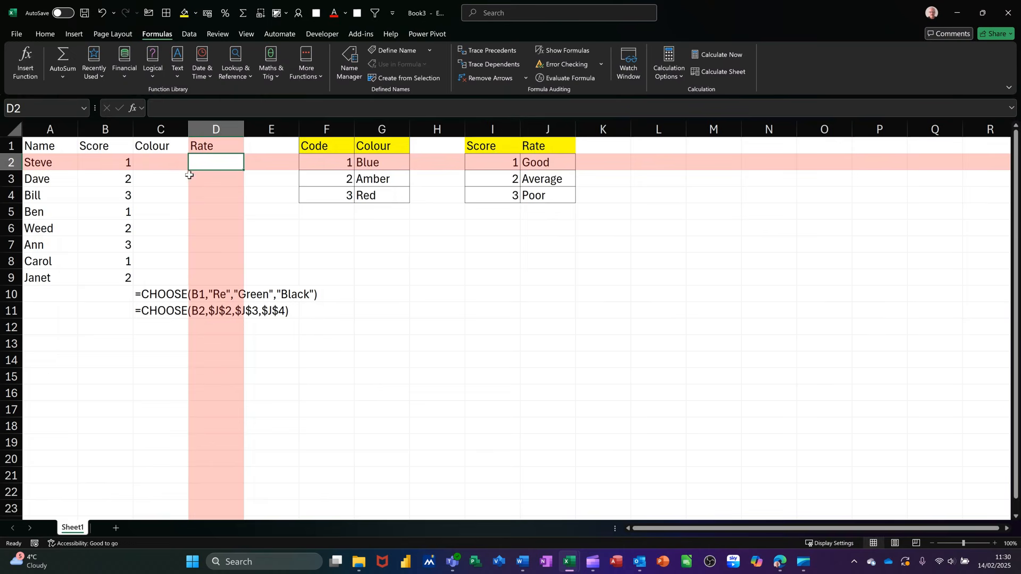
Enter =VLOOKUP(B2,$F$2:$G$4,2,0) in C2 and fill it down the Colour column to C9
left_click(161, 163)
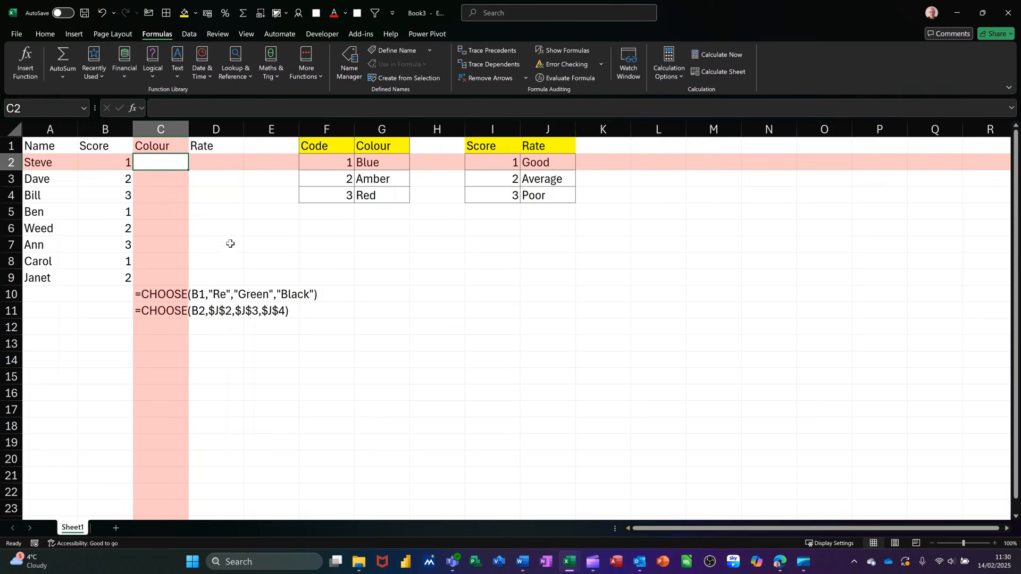
type("=v")
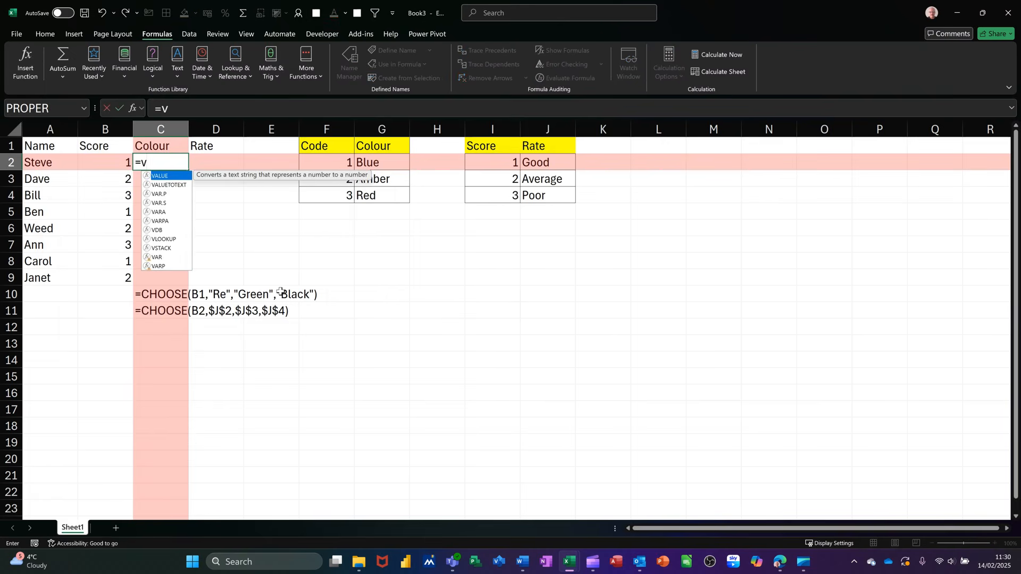
type("l")
key("Tab")
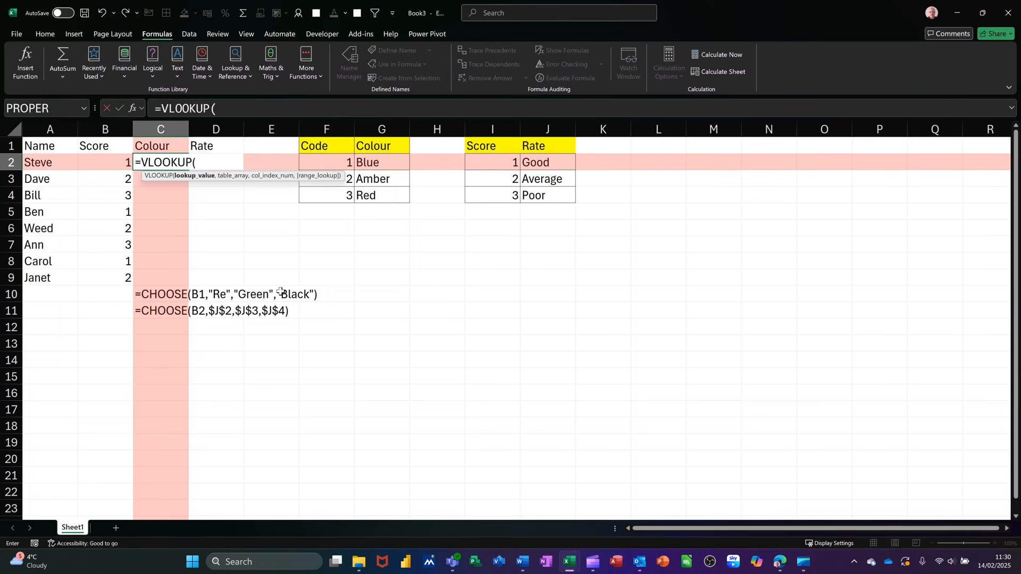
left_click(102, 166)
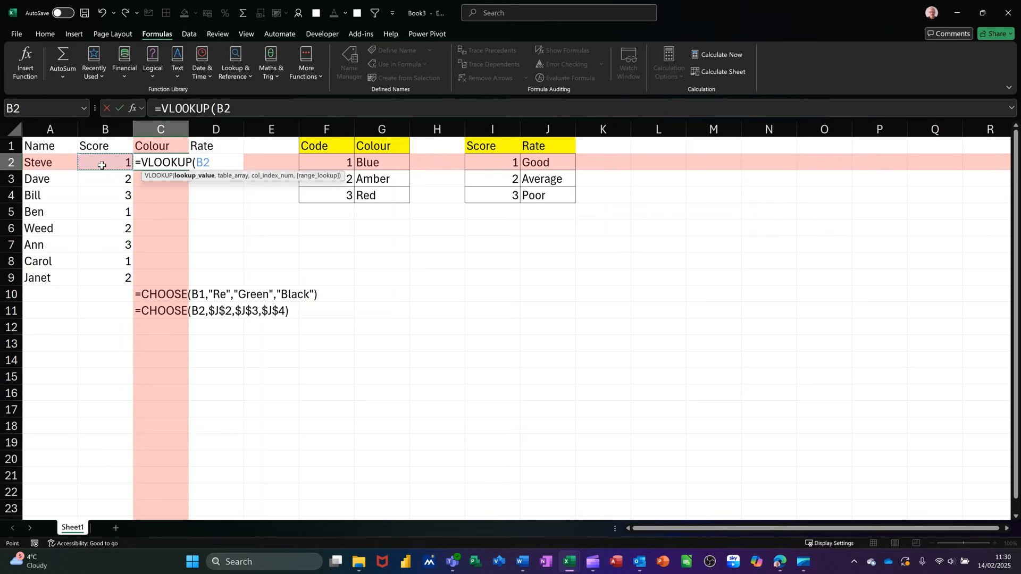
type(",")
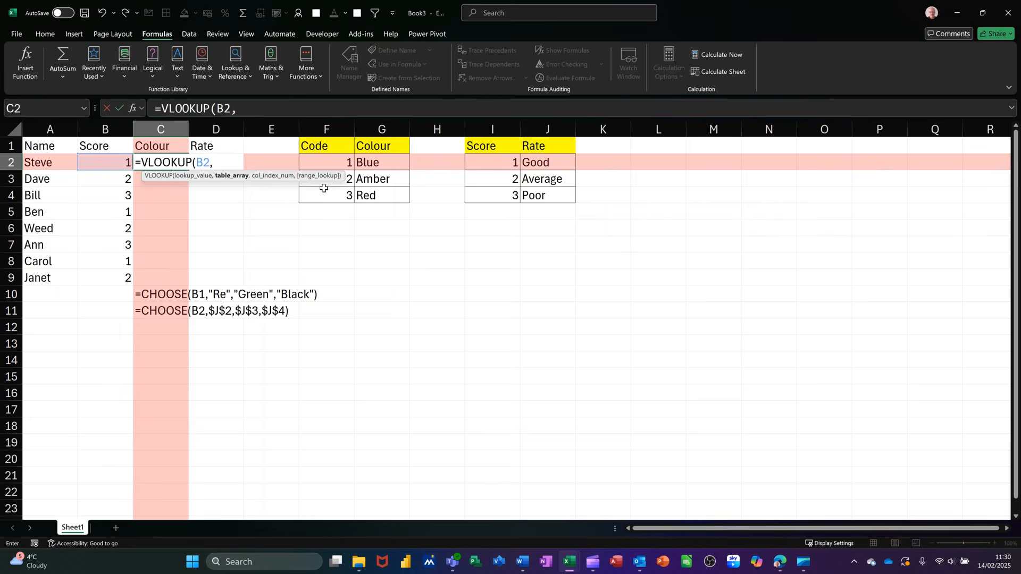
left_click(345, 166)
left_click_drag(345, 166, 370, 195)
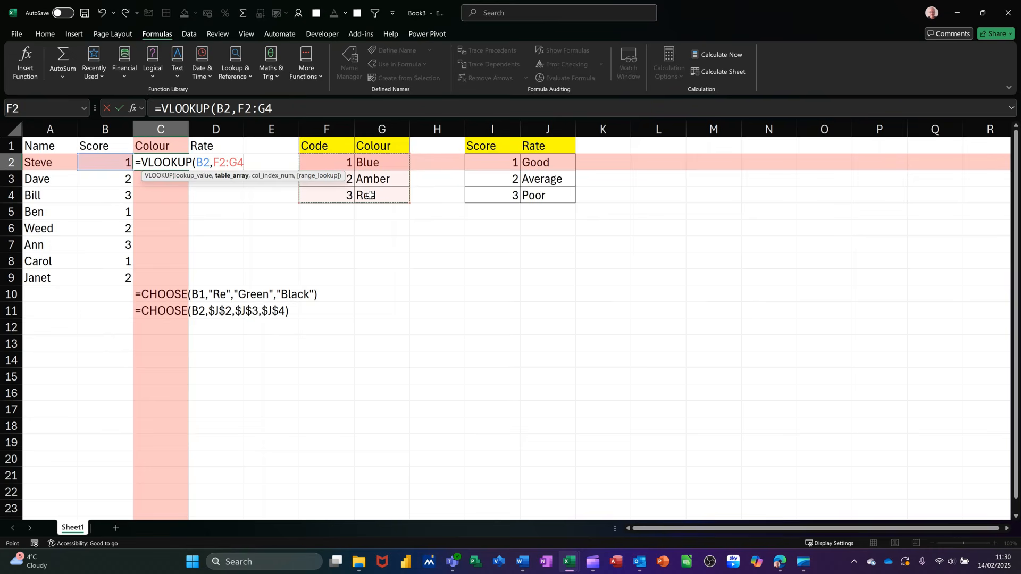
key("F4")
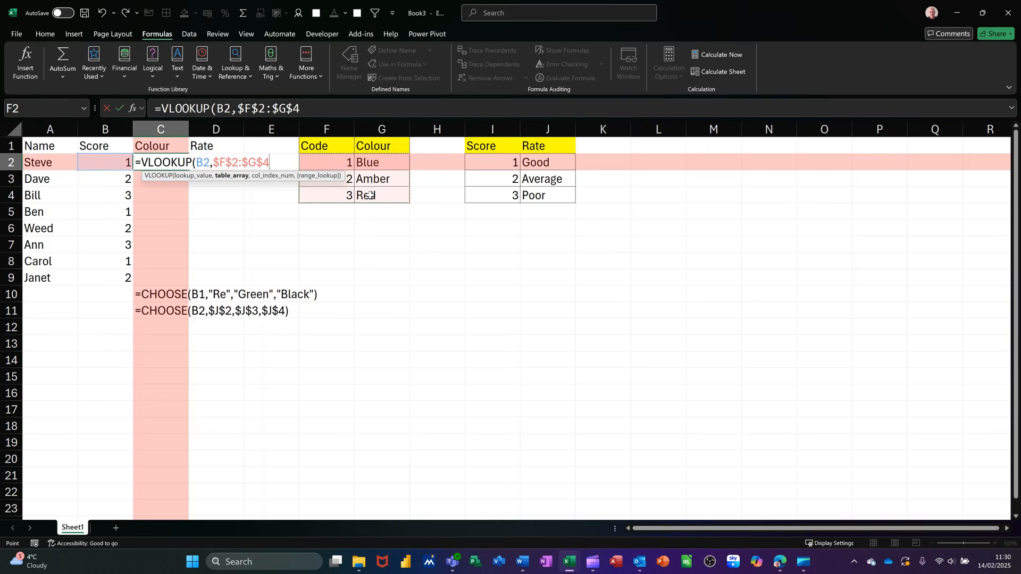
type(",")
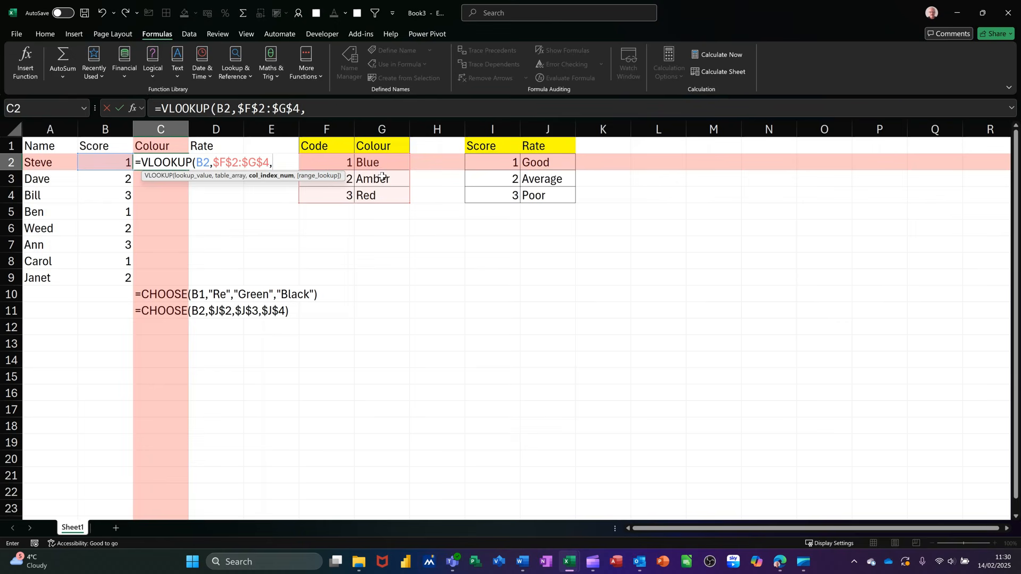
type("2,")
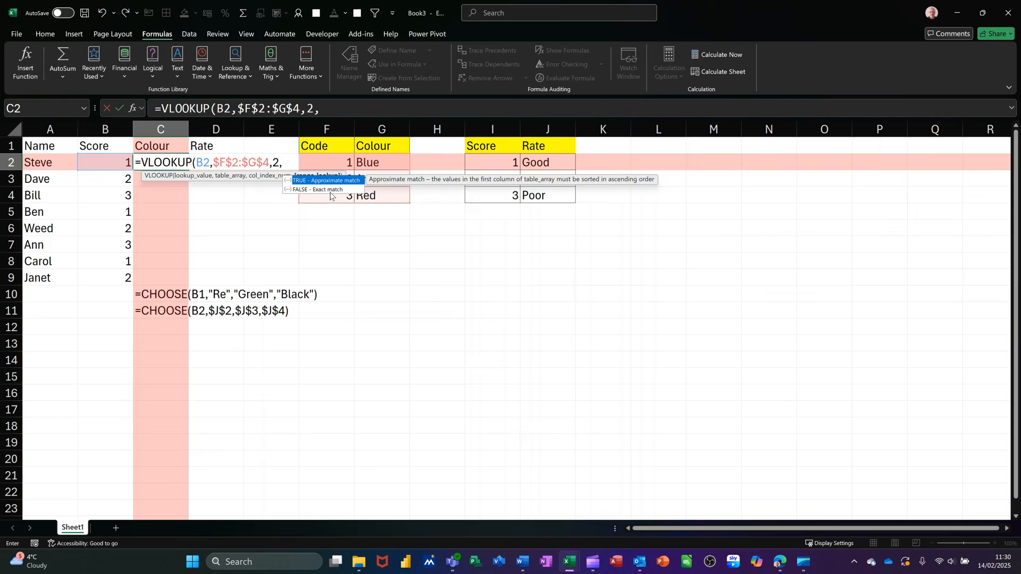
type("0")
left_click(120, 109)
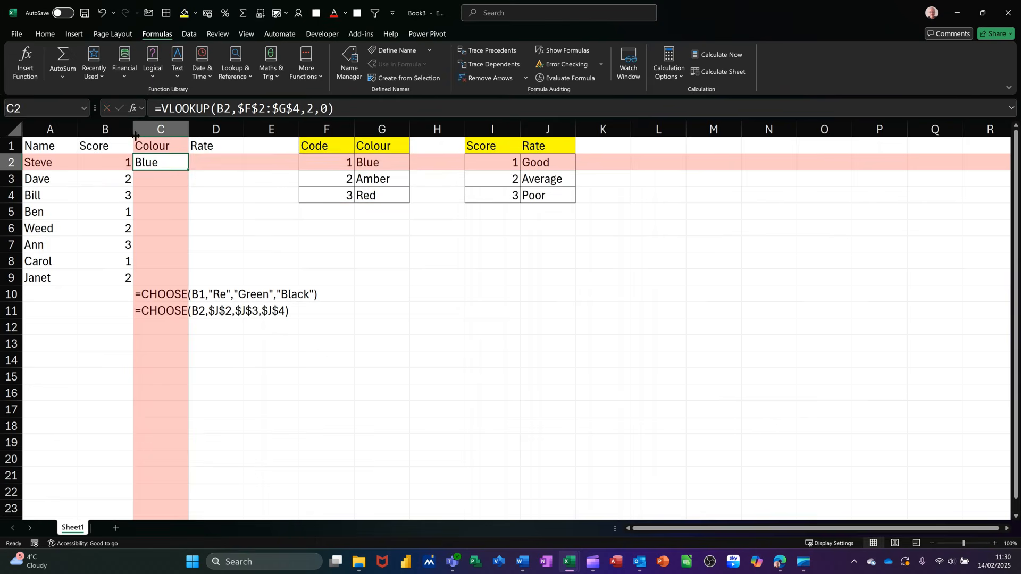
double_click(186, 168)
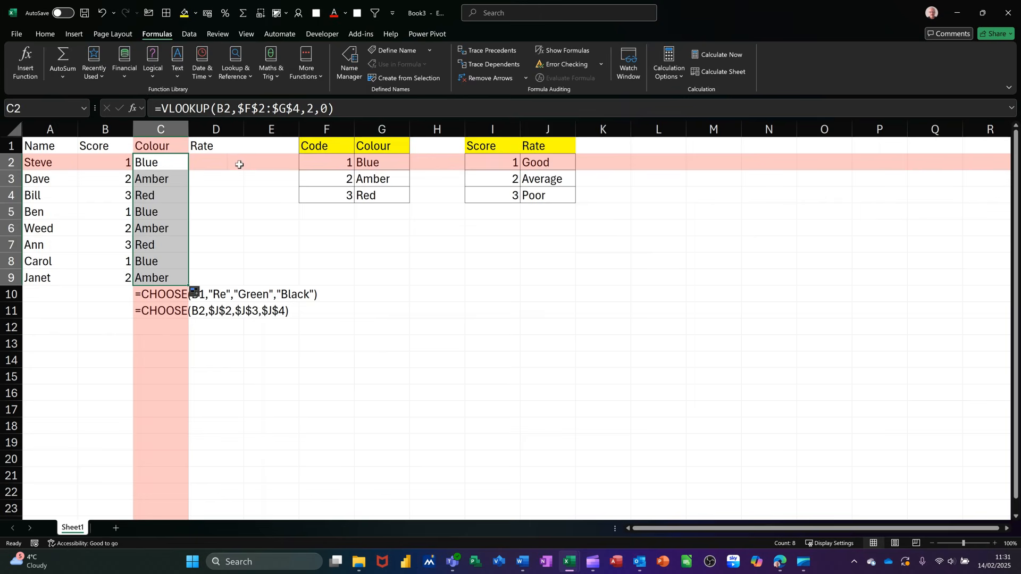
Clear the lookup formulas from C2:C9 in the Colour column
left_click_drag(151, 164, 155, 272)
key("Delete")
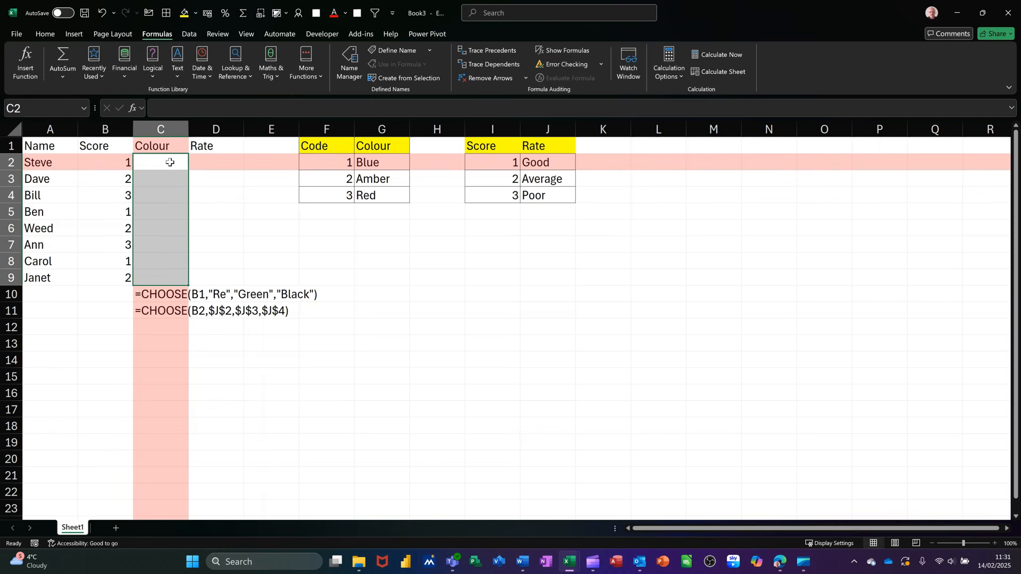
Enter =CHOOSE(B2,"Red","Green","Black") in C2 and fill it down the Colour column to C9
left_click(169, 162)
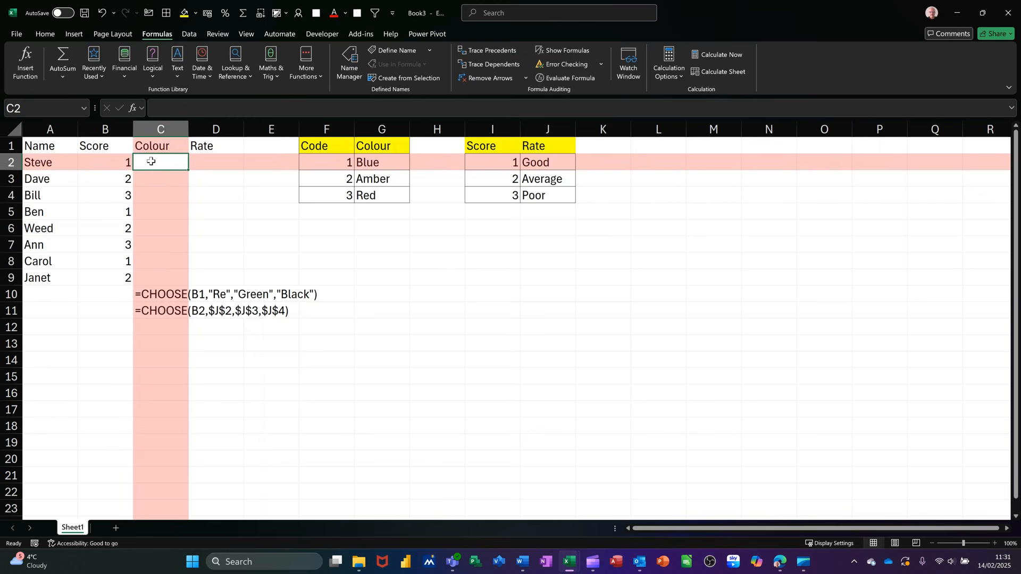
type("=")
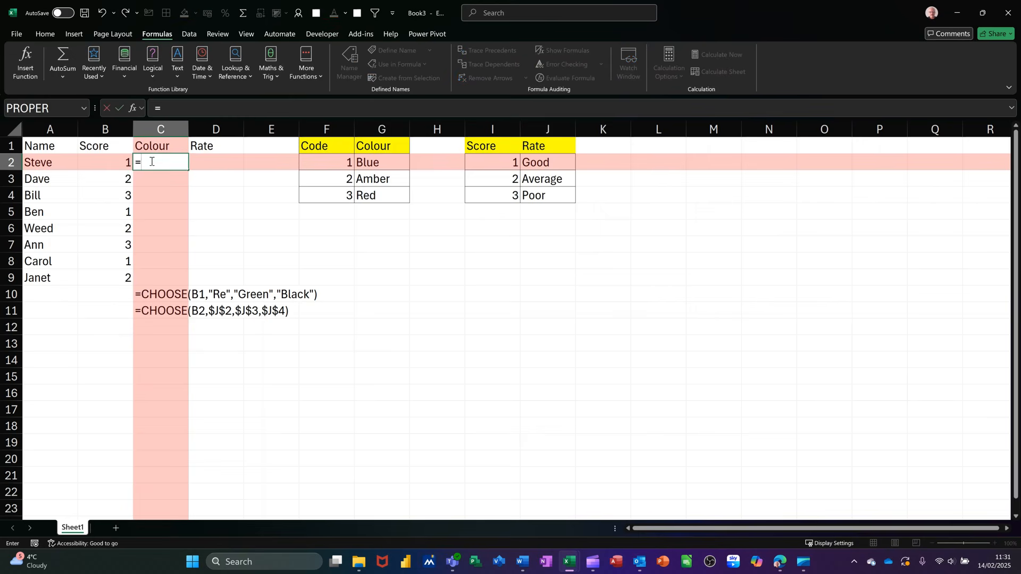
type("choo")
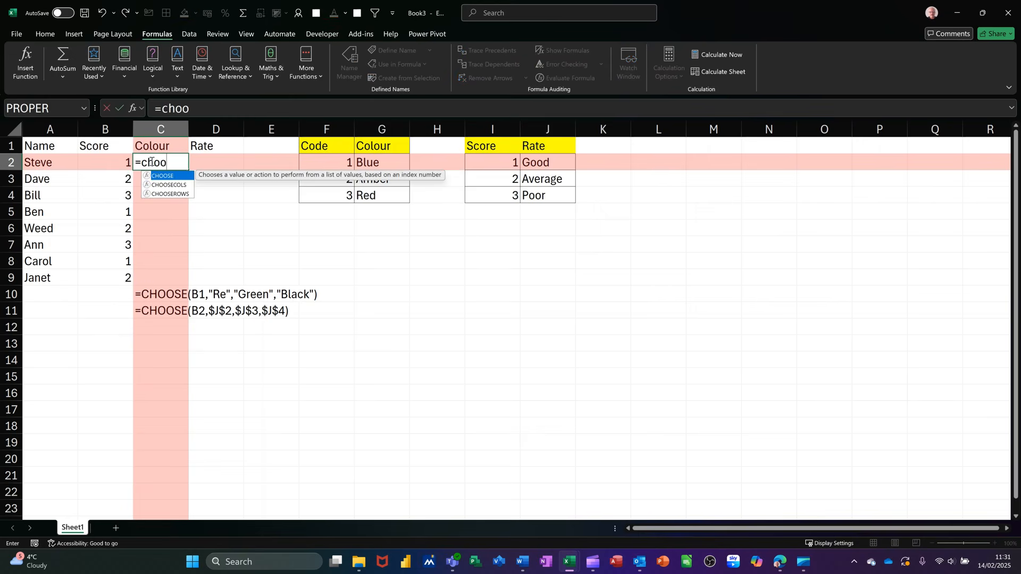
type("se(")
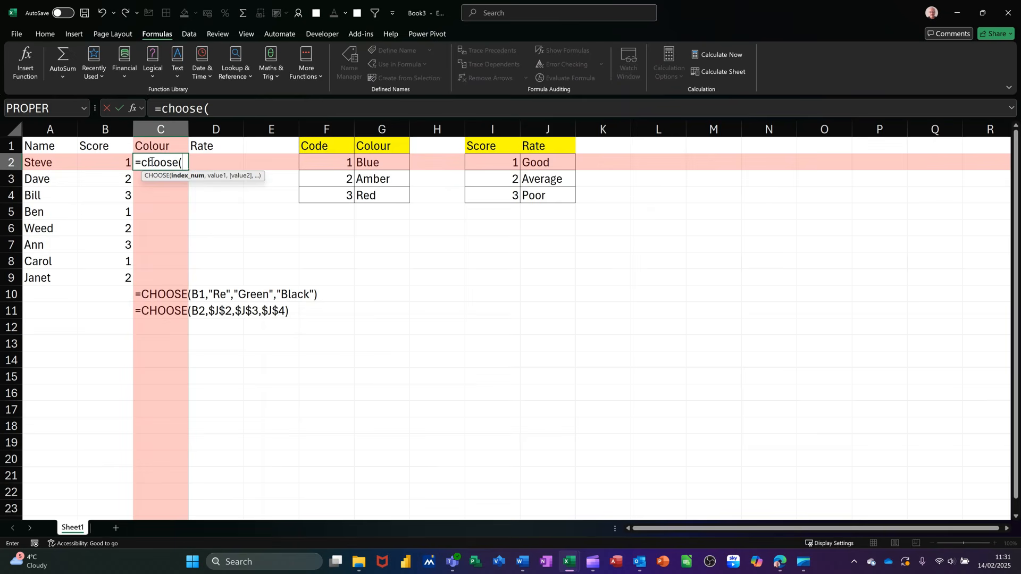
left_click(106, 161)
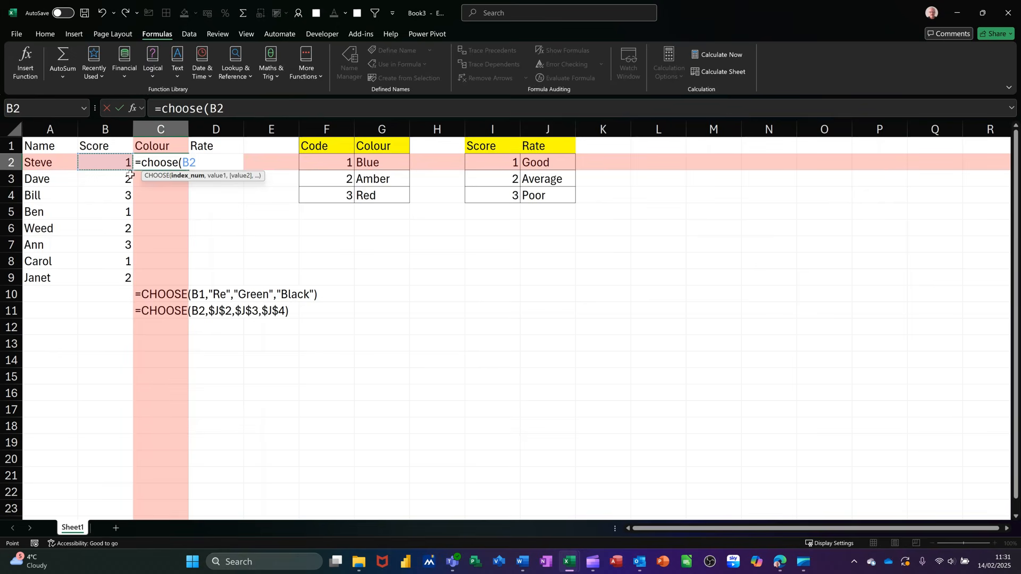
type(",")
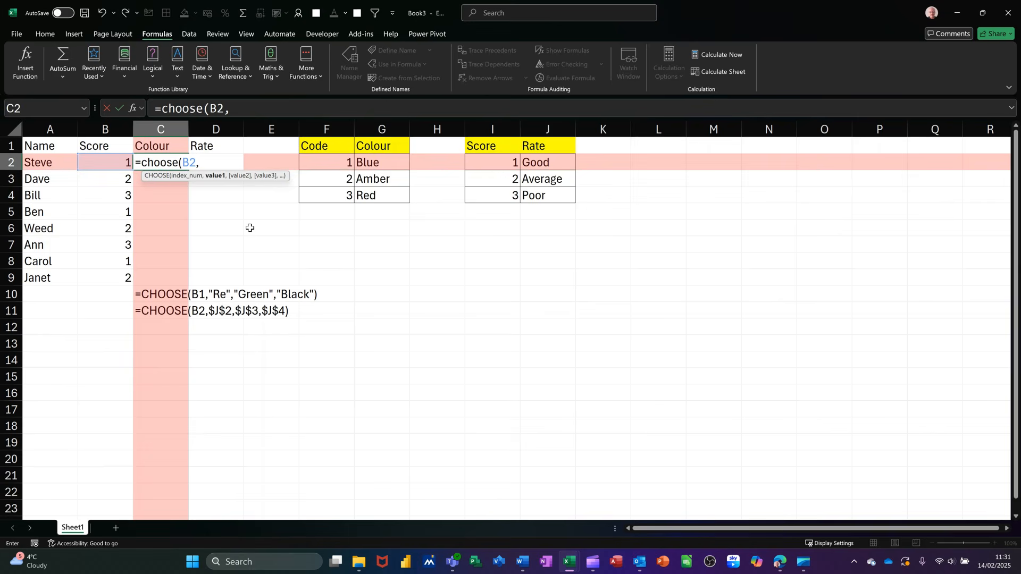
type("\"Red\",\"Gree")
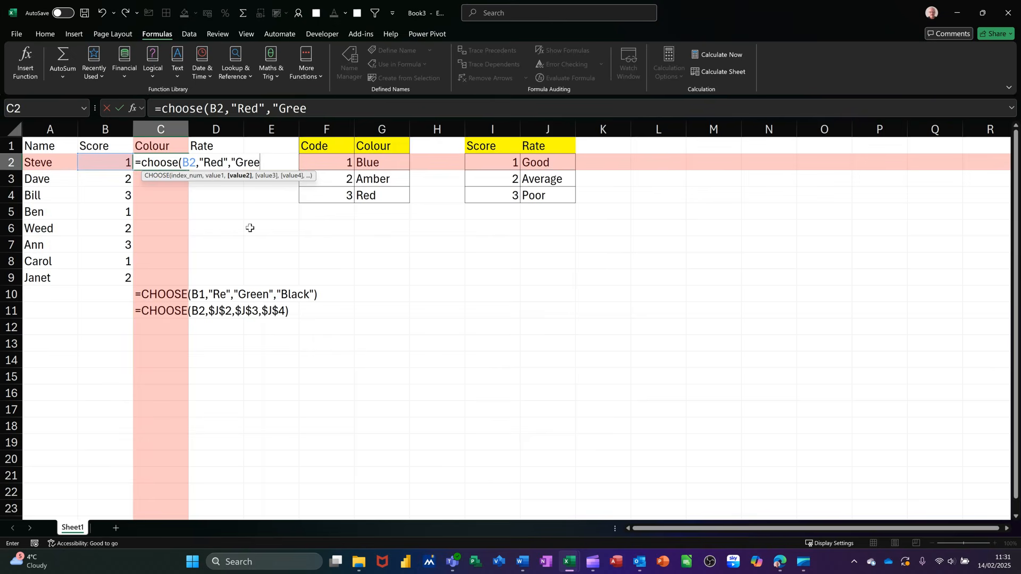
type("n\",\"Black")
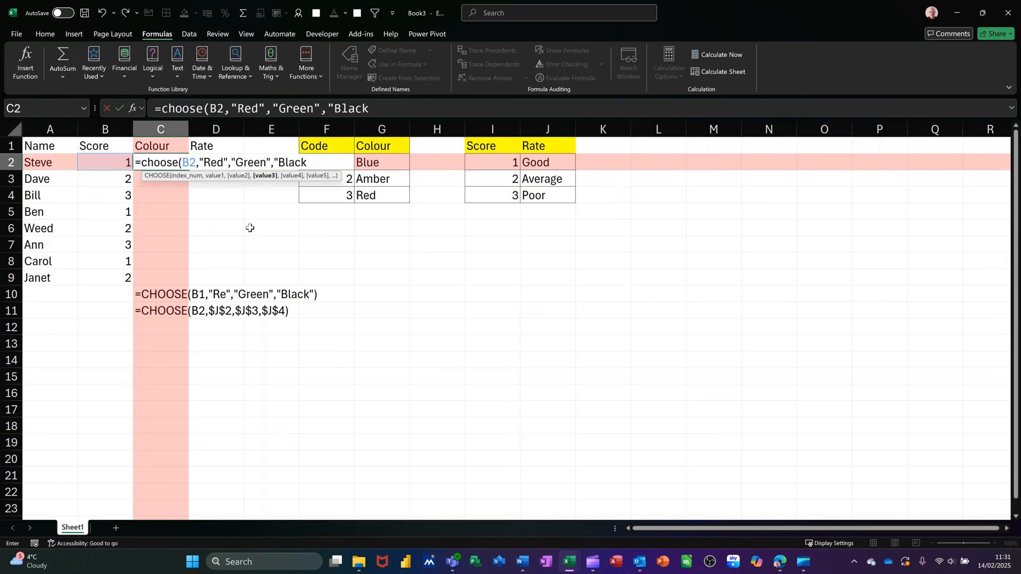
type("\")")
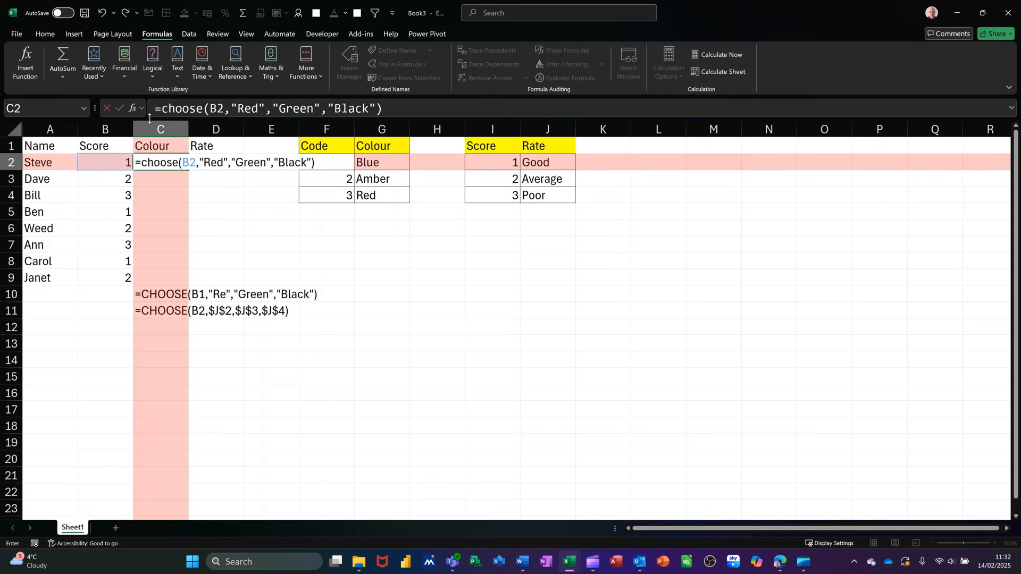
left_click(126, 109)
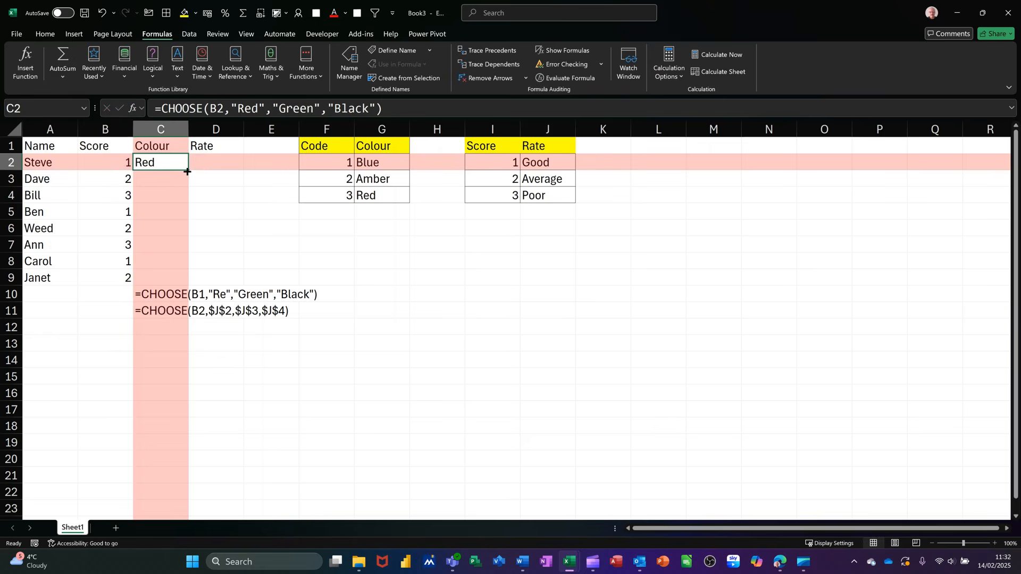
double_click(188, 171)
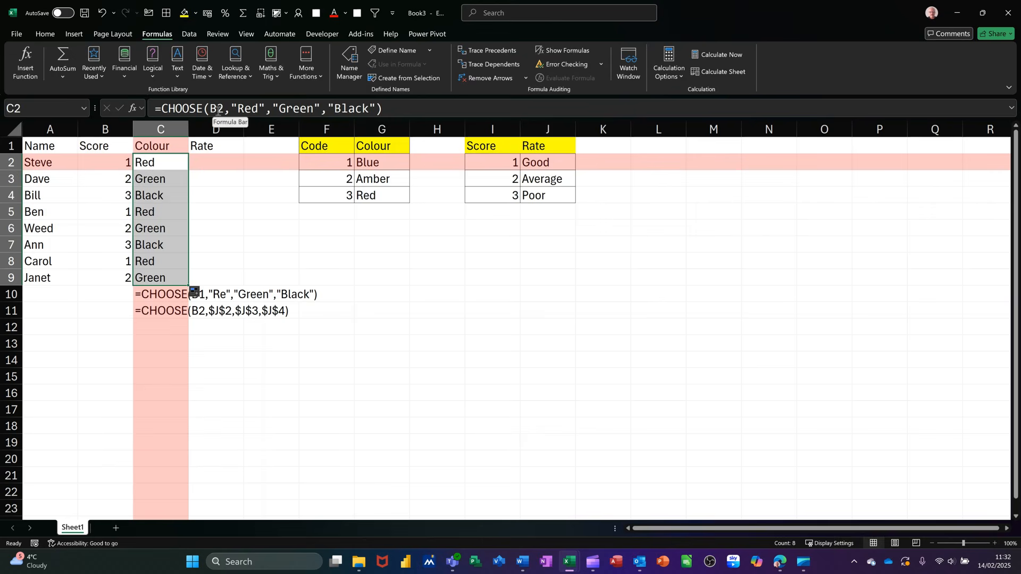
Build a CHOOSE formula in D2 with B2 as the index number and J2, J3 and J4 as the values
left_click(217, 161)
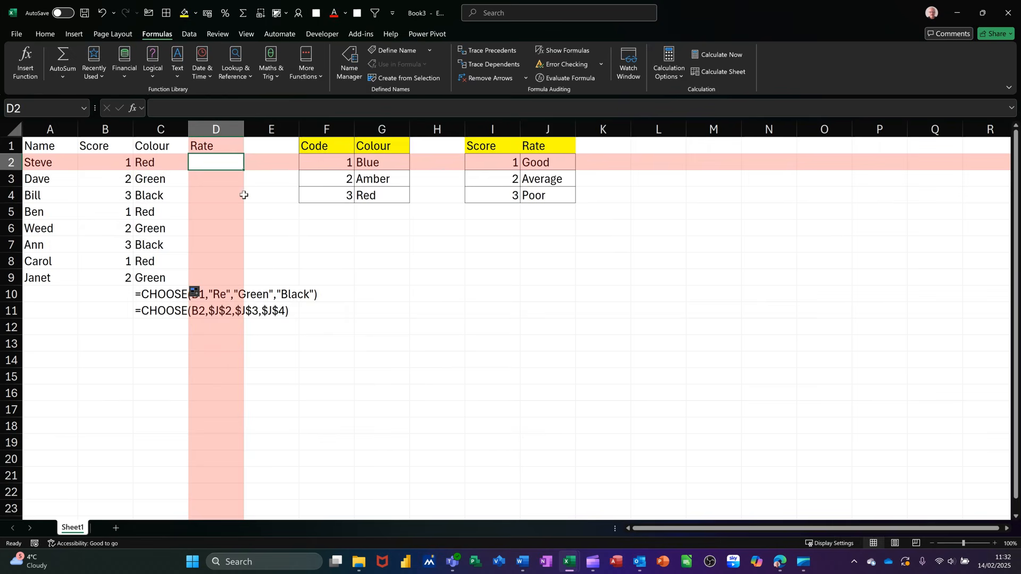
type("=choose")
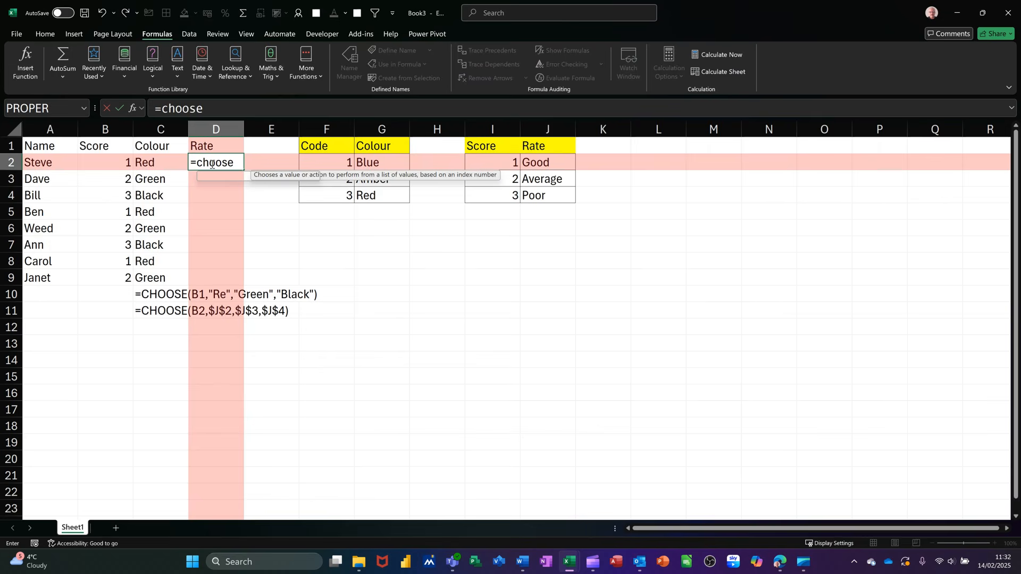
type("(")
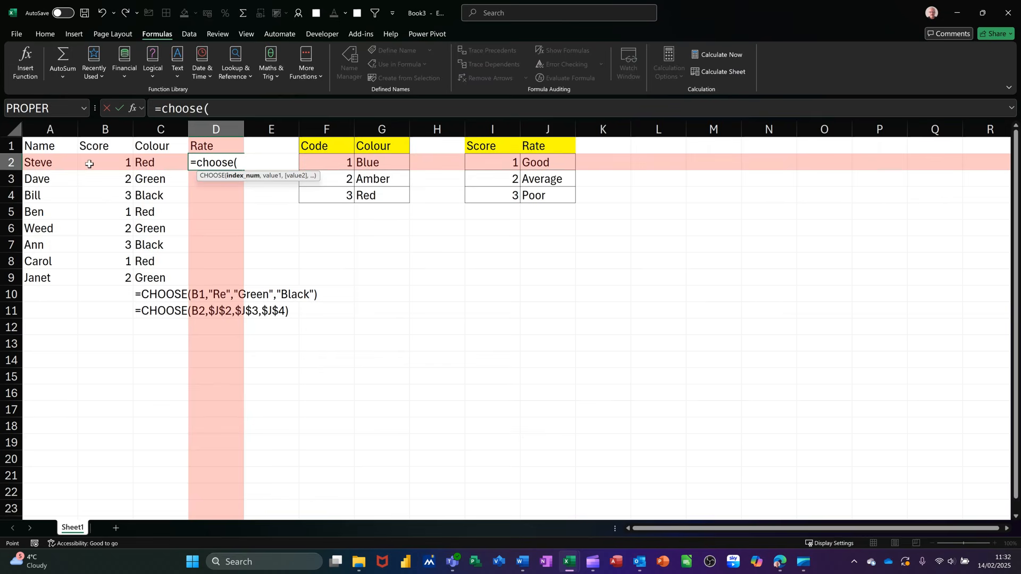
left_click(90, 164)
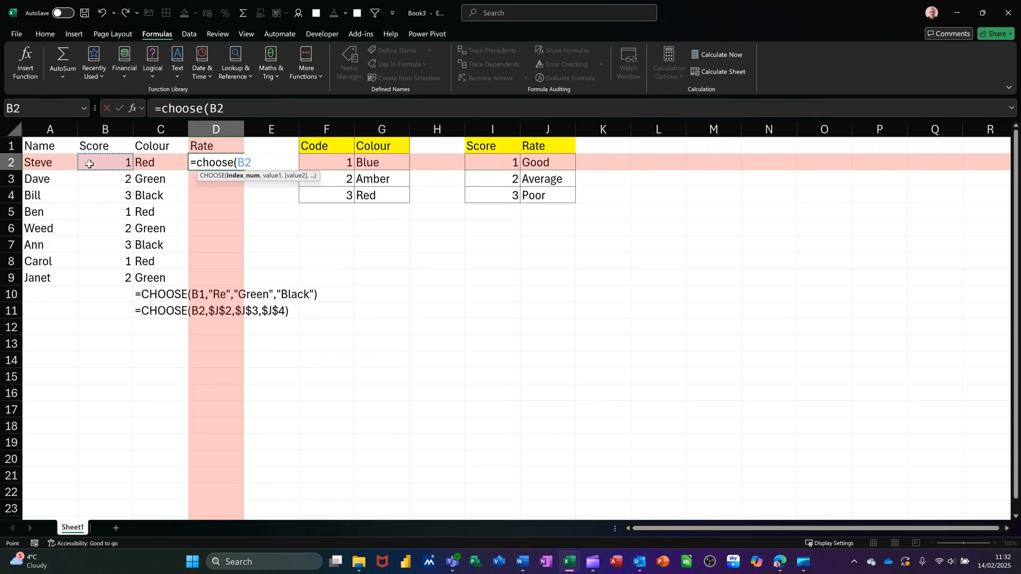
type(",")
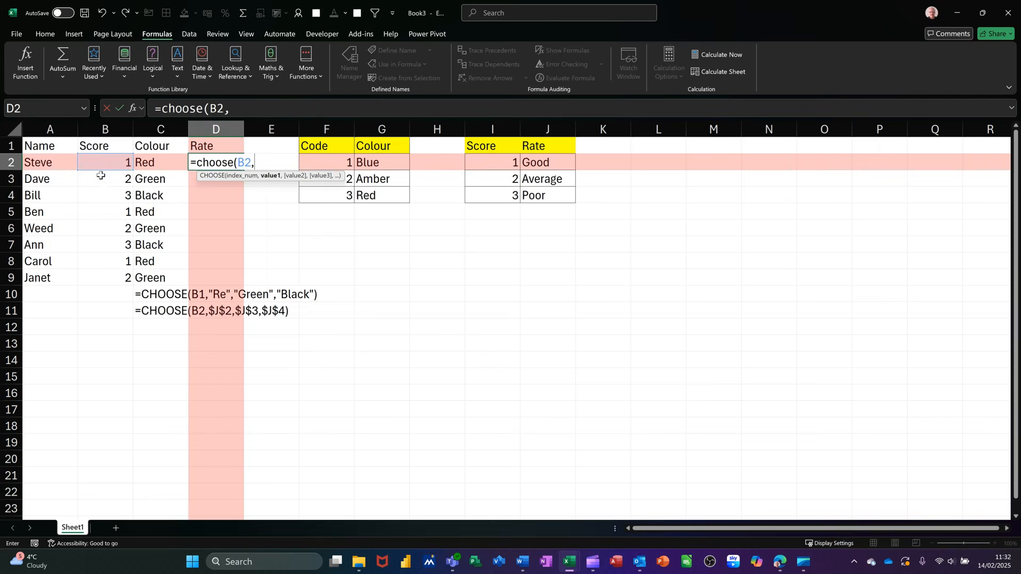
left_click(553, 164)
type(",")
left_click(553, 179)
type(",")
left_click(553, 193)
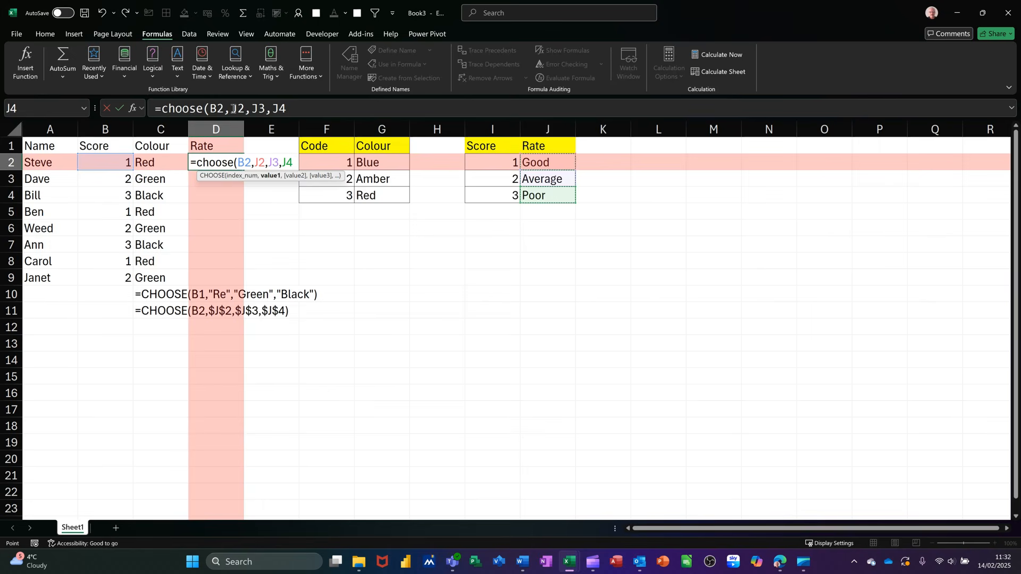
Make the D2 formula's value references absolute to give =CHOOSE(B2,$J$2,$J$3,$J$4), and fill it down to D11
left_click_drag(233, 109, 285, 107)
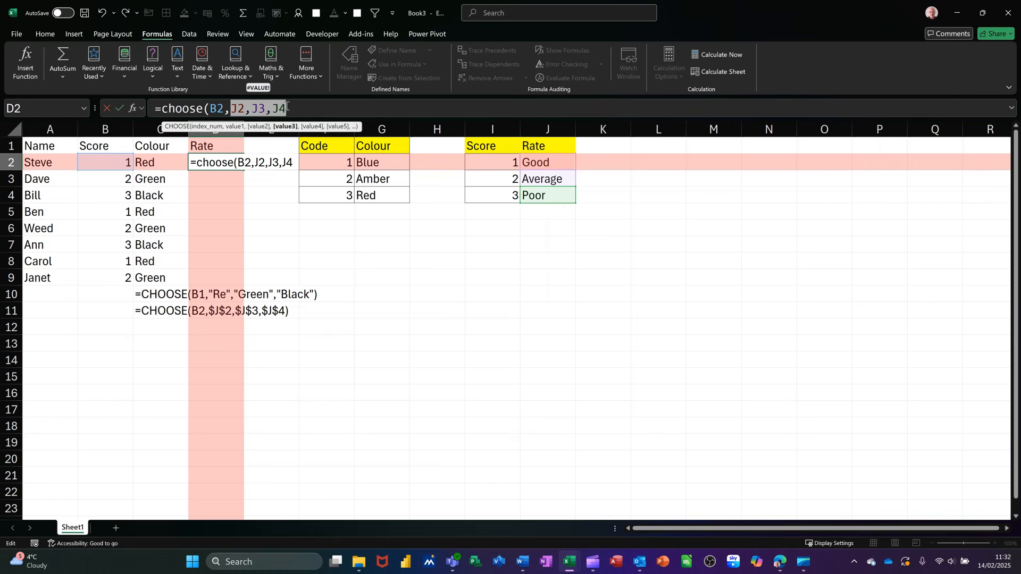
key("F4")
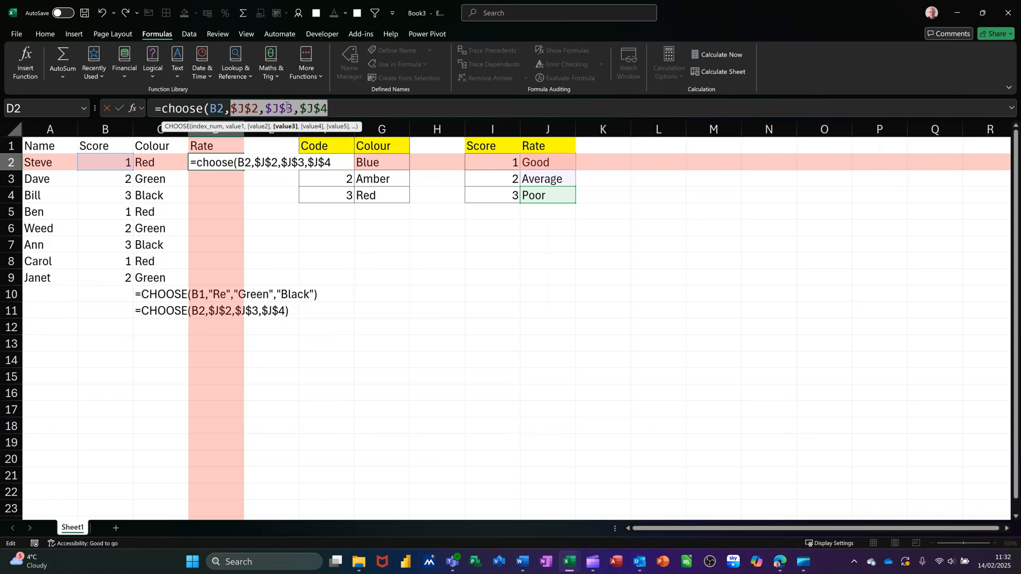
left_click(344, 106)
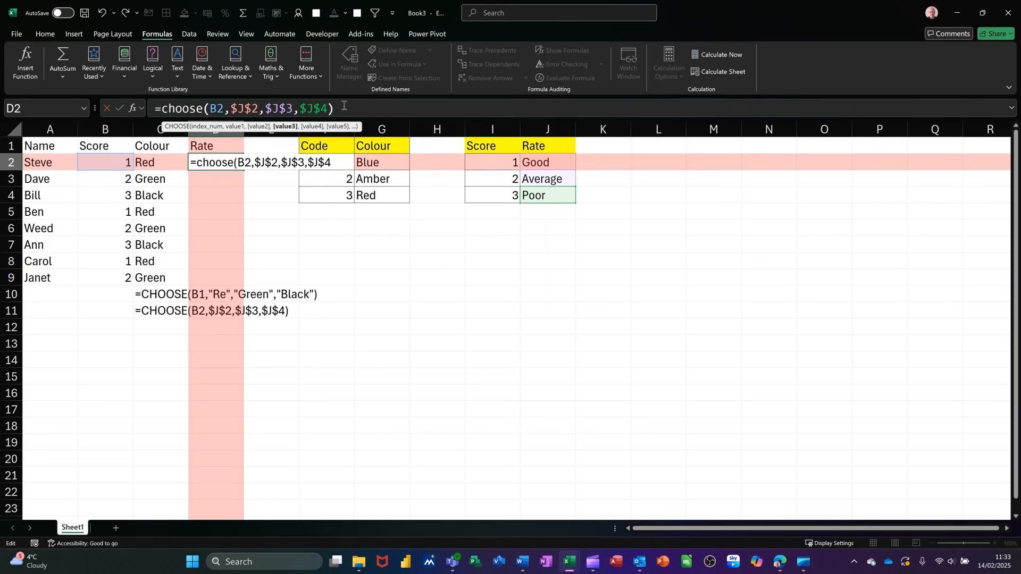
type(")")
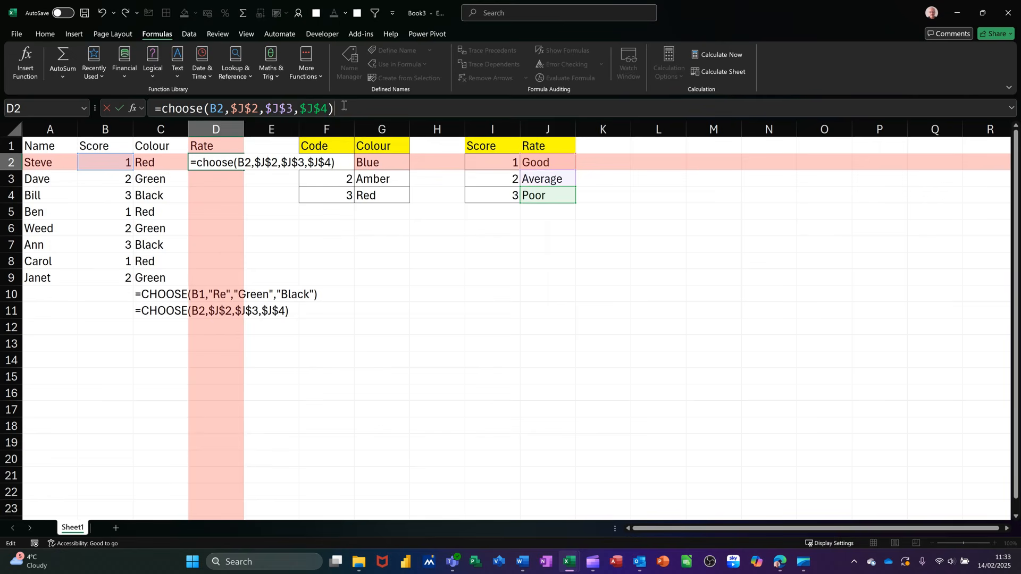
left_click(123, 108)
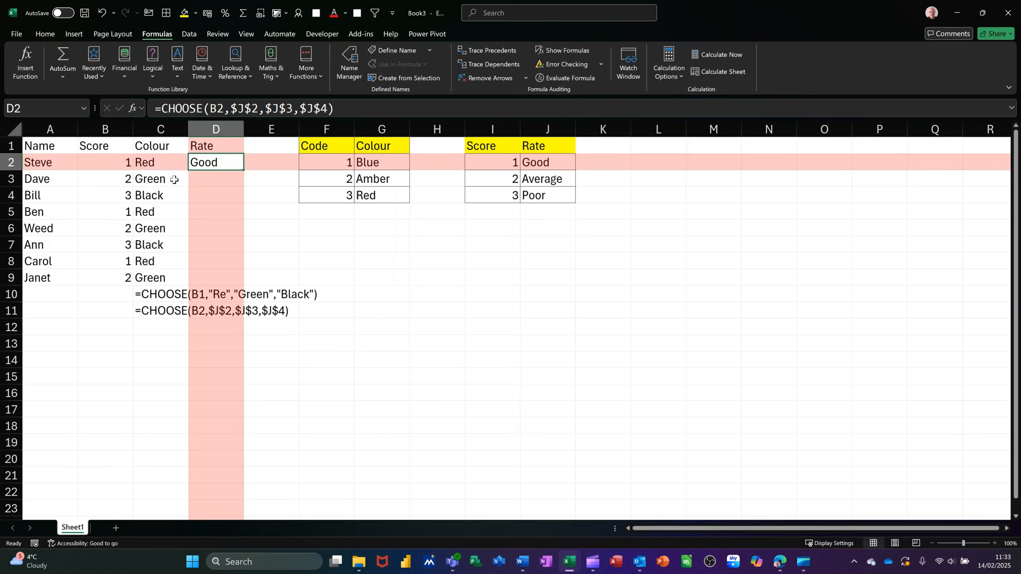
double_click(241, 169)
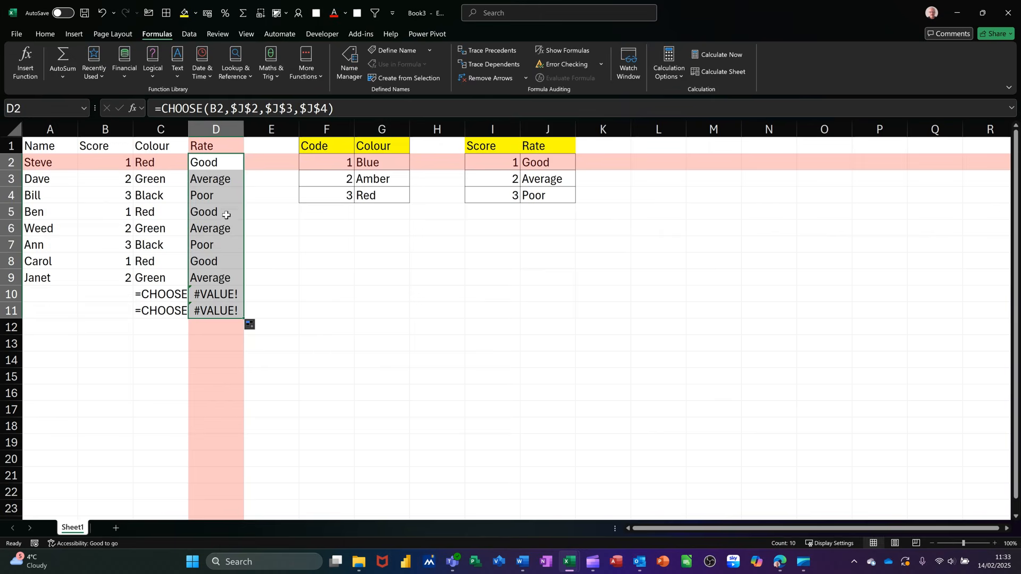
Undo the last fill in the Rate column and fill the D2 CHOOSE formula down only to D9
key("ctrl+z")
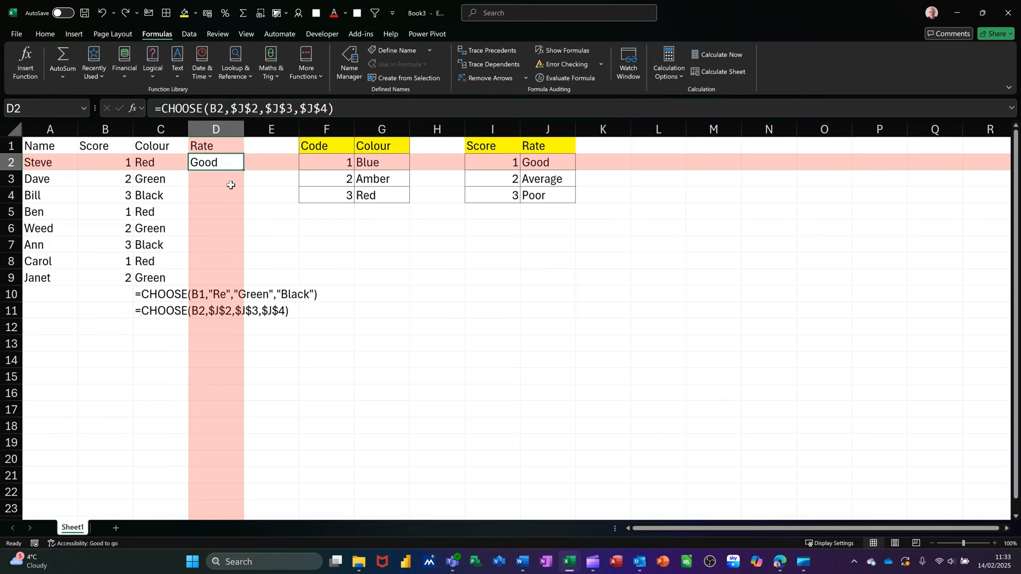
left_click_drag(243, 170, 228, 283)
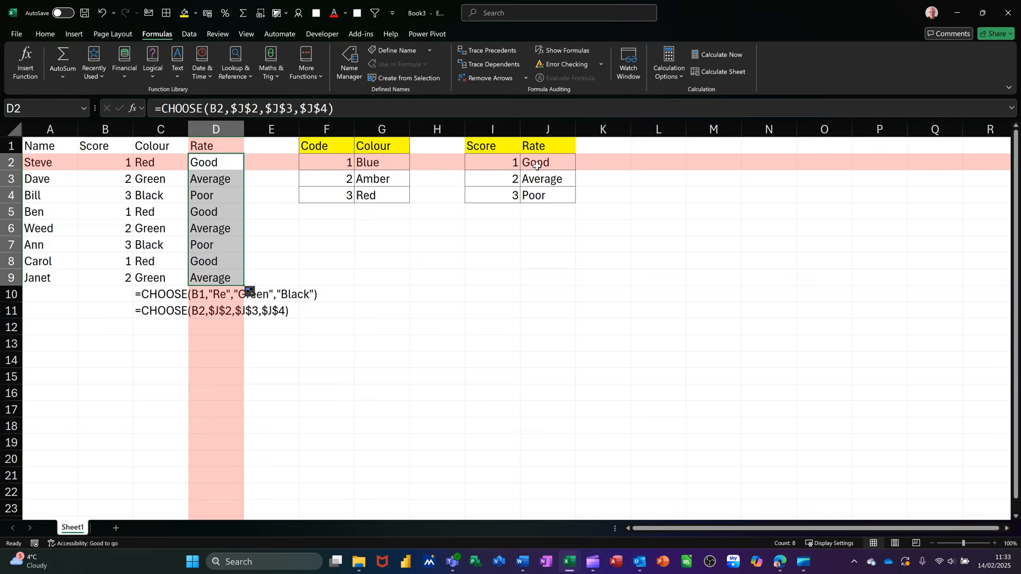
Change the rate for score 3 in J4 of the lookup table to "Not Good"
left_click(542, 195)
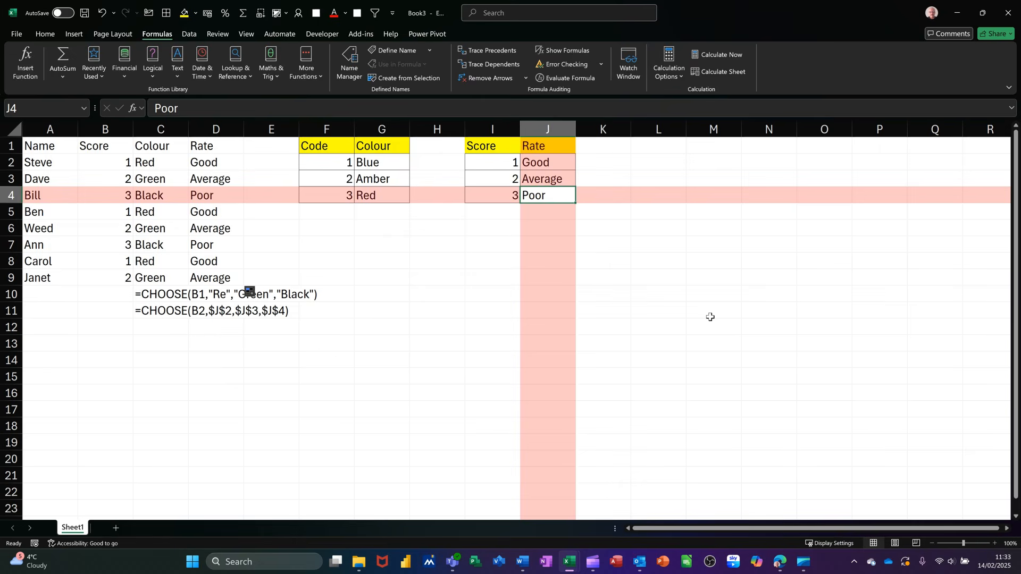
type("Not")
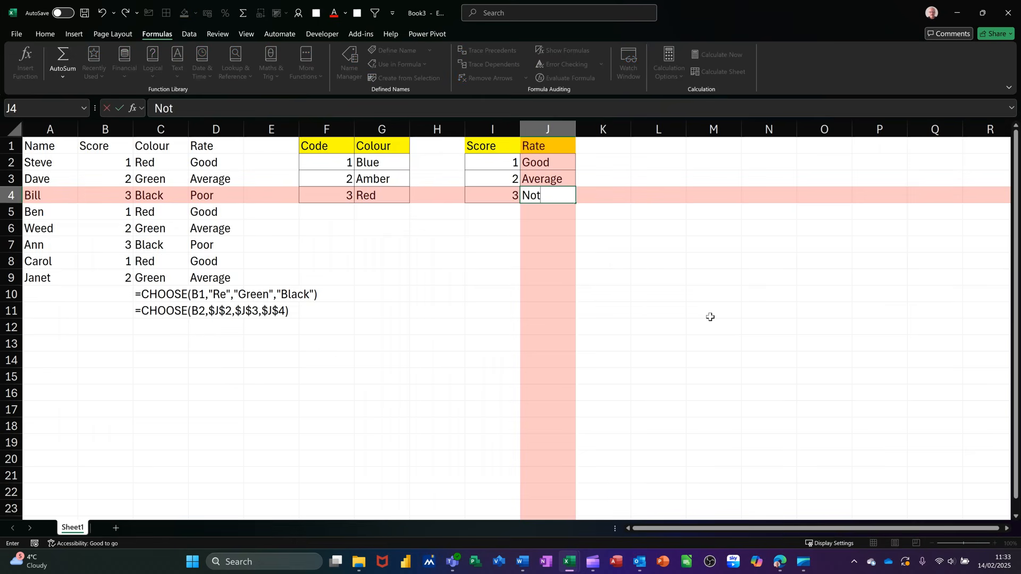
type(" Good")
left_click(450, 234)
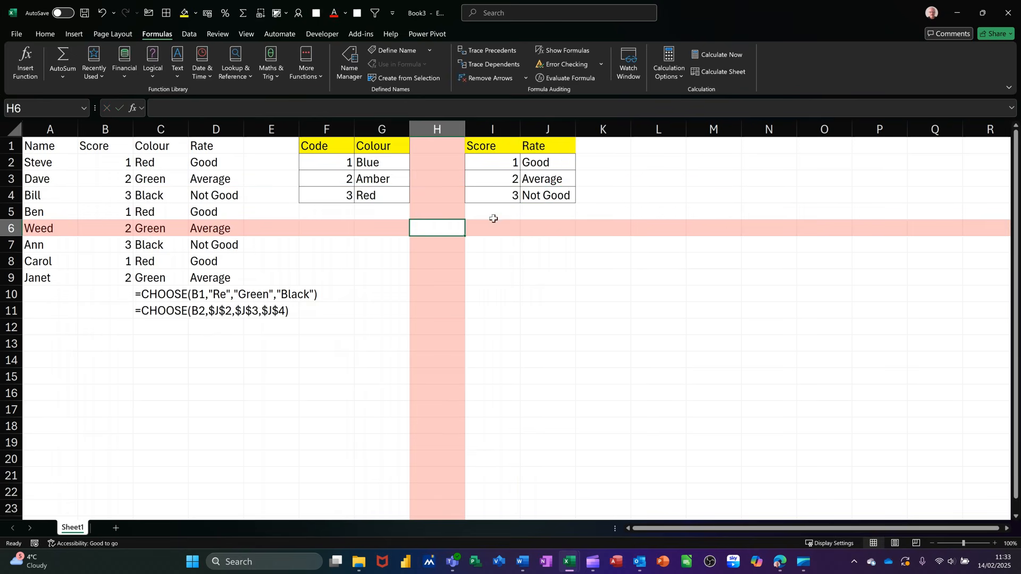
left_click(544, 198)
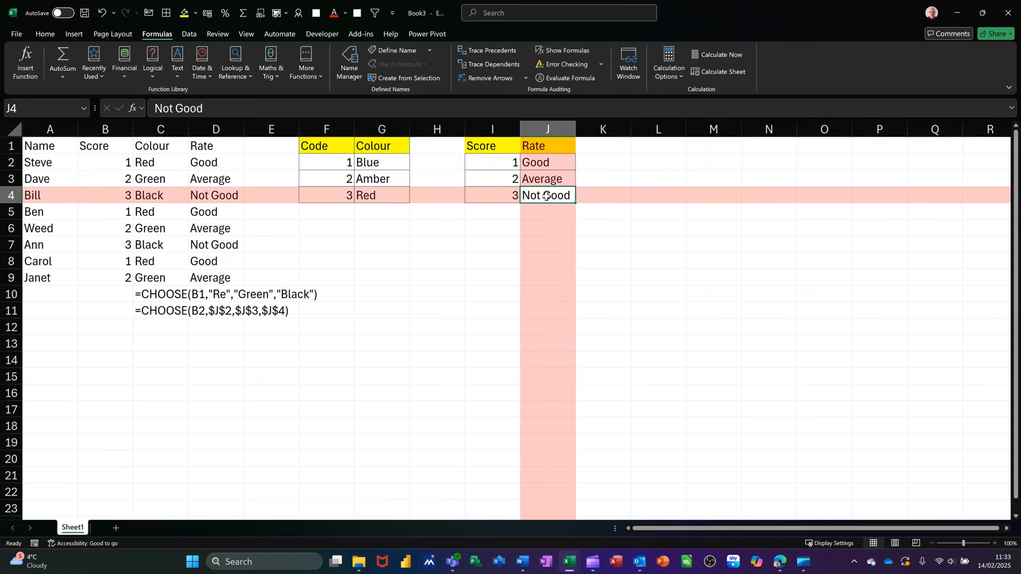